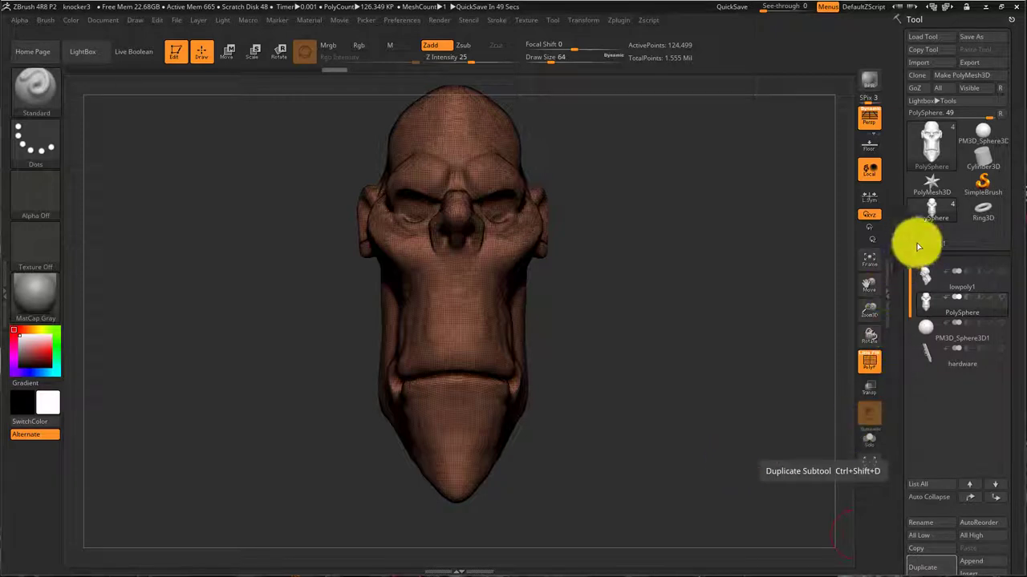
Step: Examine the lowpoly1, PM3D_Sphere3D1 and hardware subtools by toggling their visibility, then isolate the PolySphere head again
{"action": "left_click", "coordinate": [1001, 272]}
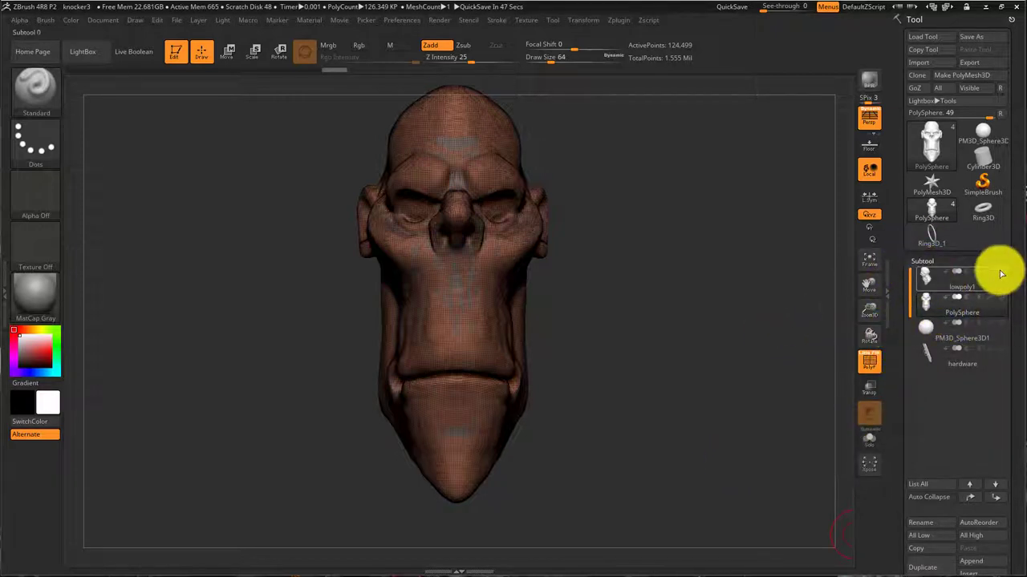
{"action": "left_click", "coordinate": [999, 264]}
{"action": "left_click", "coordinate": [933, 264]}
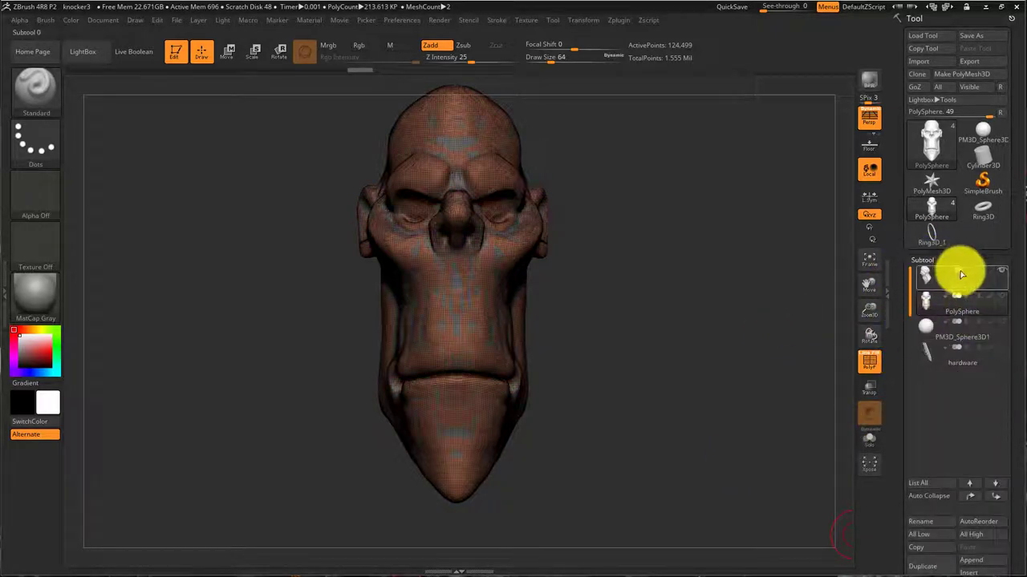
{"action": "mouse_move", "coordinate": [1001, 298]}
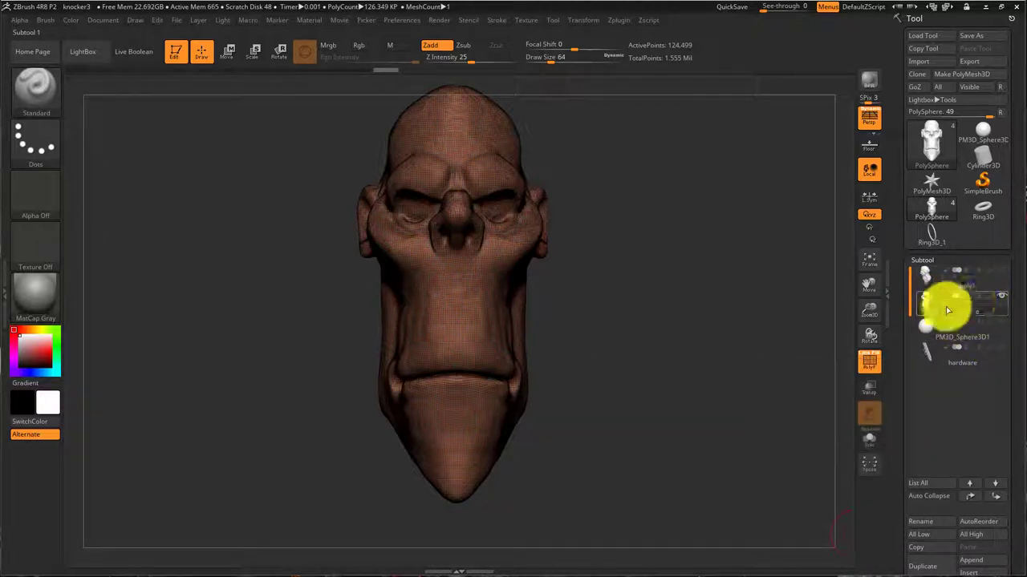
{"action": "mouse_move", "coordinate": [722, 325]}
{"action": "left_mouse_down"}
{"action": "mouse_move", "coordinate": [667, 318]}
{"action": "mouse_move", "coordinate": [725, 325]}
{"action": "mouse_move", "coordinate": [725, 309]}
{"action": "left_mouse_up"}
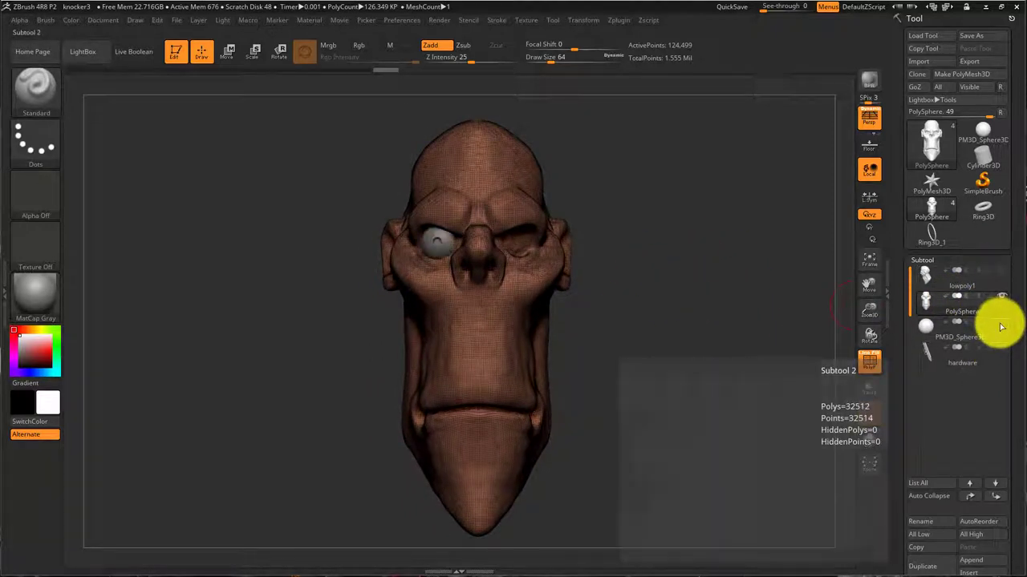
{"action": "left_click", "coordinate": [1004, 348]}
{"action": "left_click", "coordinate": [1003, 348]}
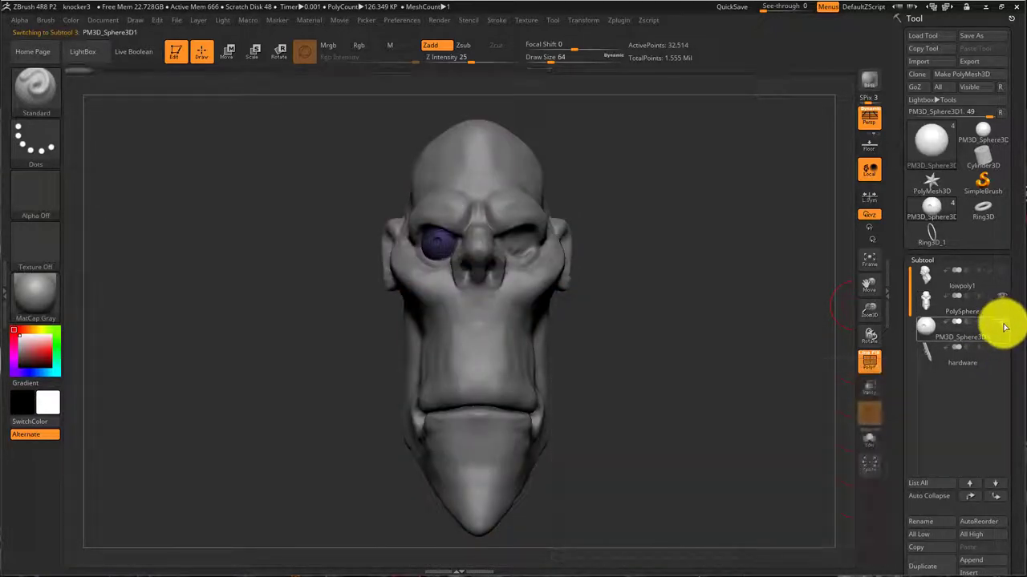
{"action": "left_click", "coordinate": [996, 318]}
{"action": "left_click", "coordinate": [995, 313]}
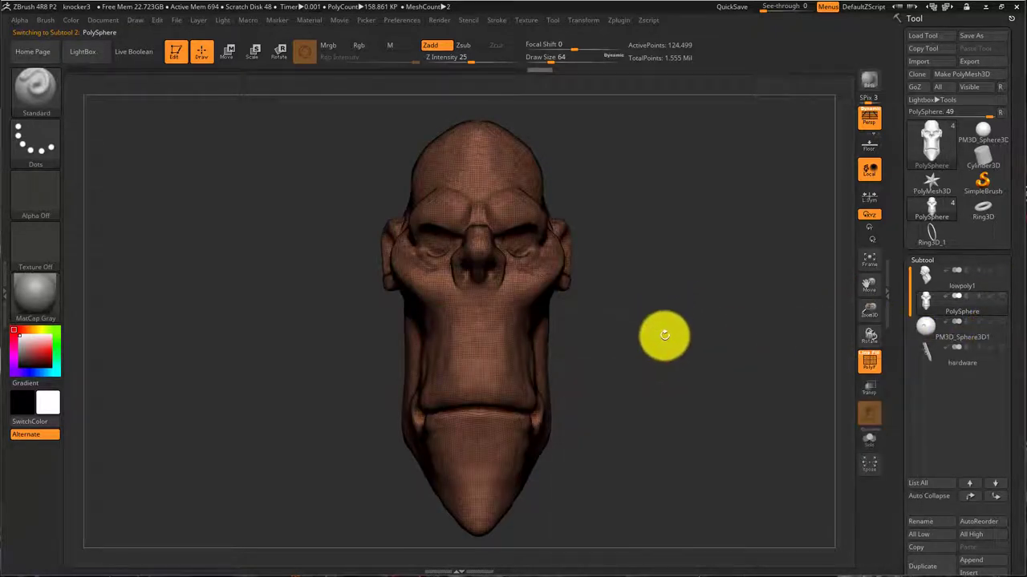
{"action": "left_click_drag", "start_coordinate": [665, 336], "coordinate": [664, 310]}
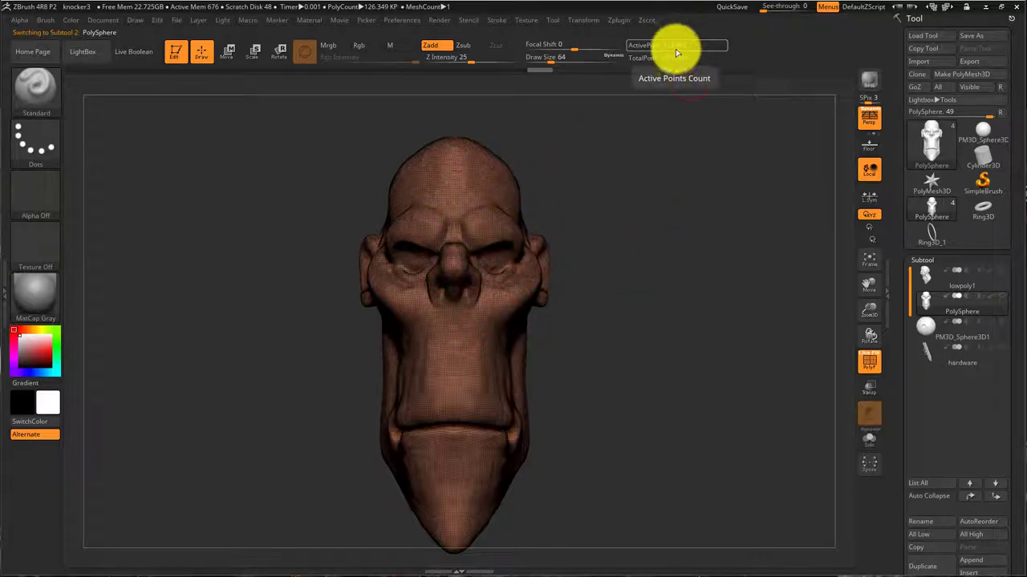
{"action": "mouse_move", "coordinate": [660, 293]}
{"action": "left_mouse_down"}
{"action": "mouse_move", "coordinate": [604, 291]}
{"action": "mouse_move", "coordinate": [703, 294]}
{"action": "mouse_move", "coordinate": [674, 291]}
{"action": "mouse_move", "coordinate": [683, 307]}
{"action": "mouse_move", "coordinate": [669, 321]}
{"action": "left_mouse_up"}
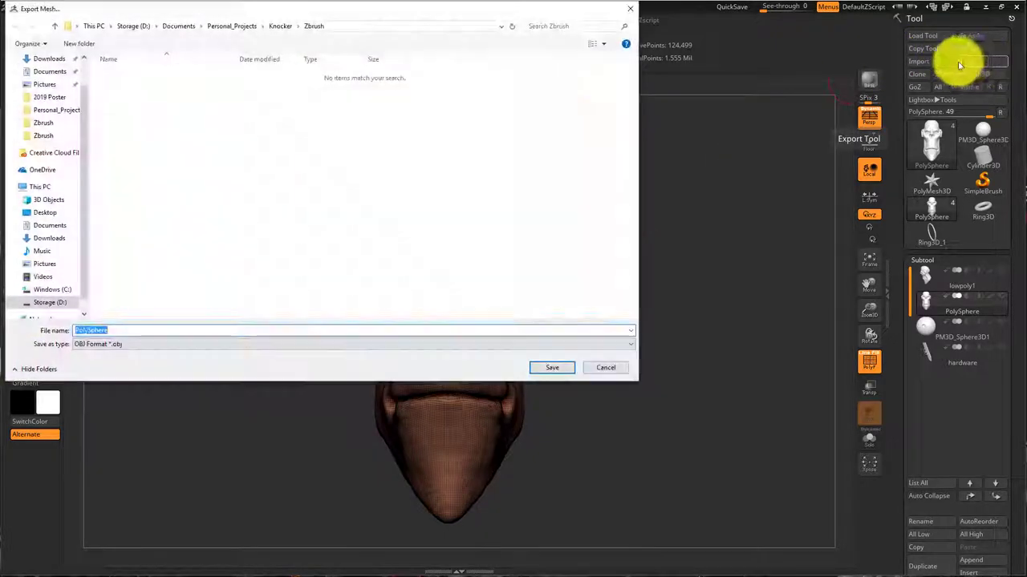
Step: Export the PolySphere head as the OBJ file knockerzbrush into the knocker project's data folder
{"action": "left_click", "coordinate": [981, 63]}
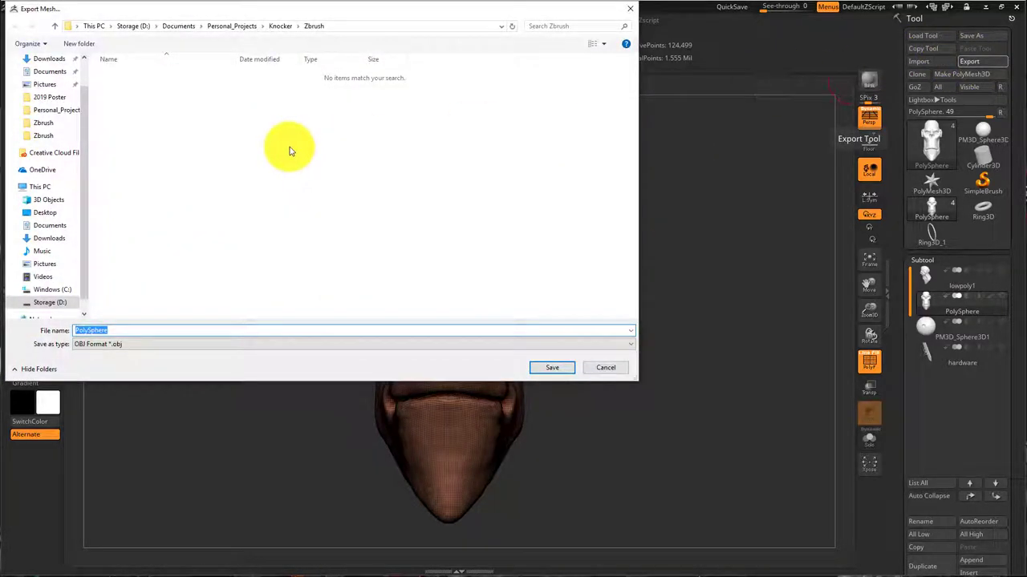
{"action": "left_click", "coordinate": [281, 26]}
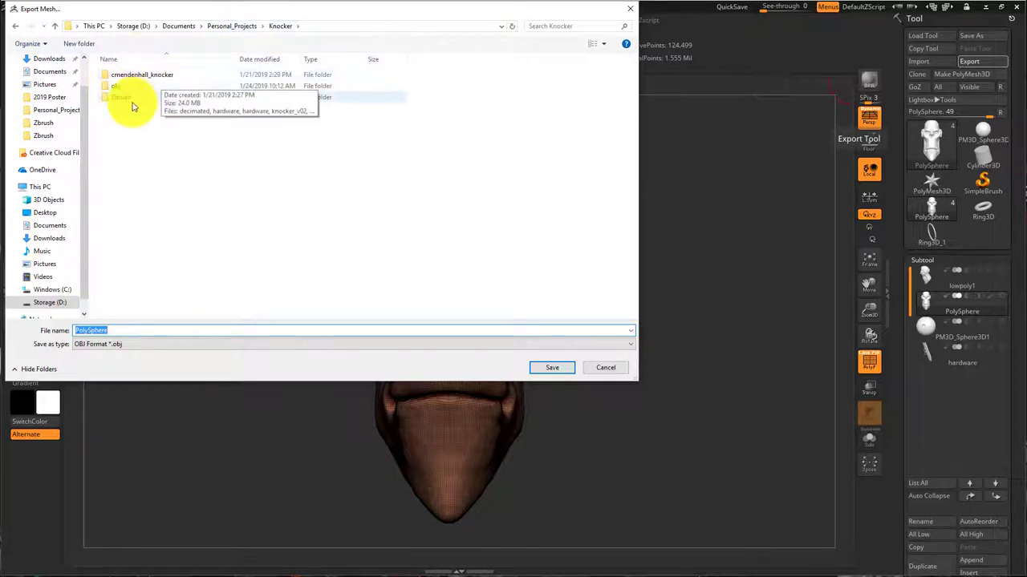
{"action": "double_click", "coordinate": [152, 77]}
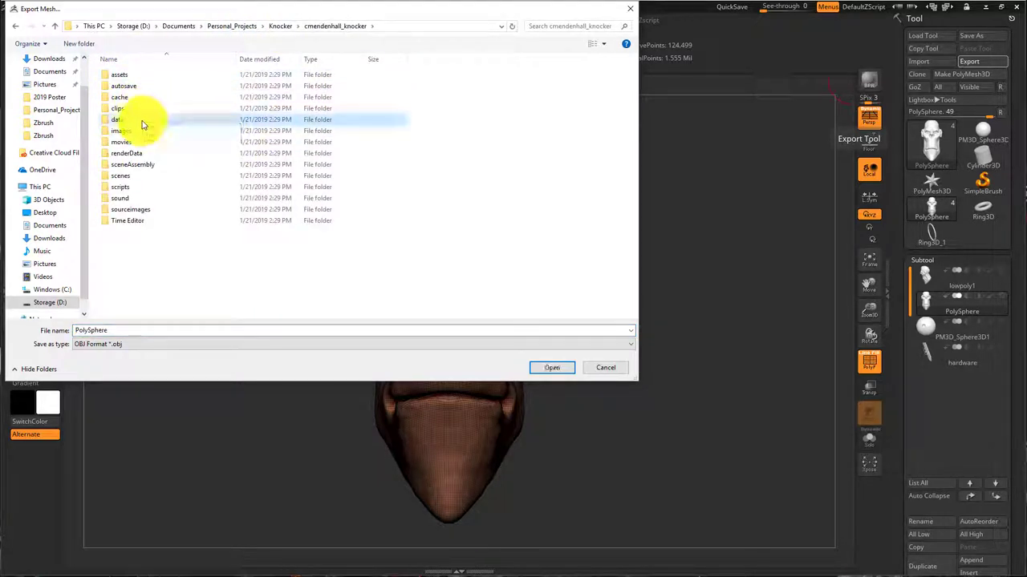
{"action": "double_click", "coordinate": [140, 119]}
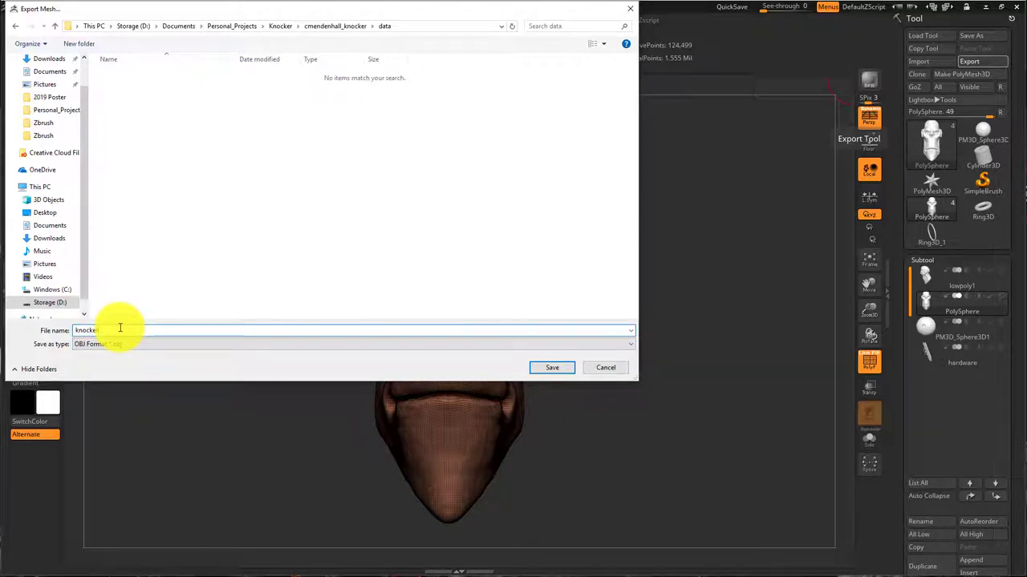
{"action": "left_click", "coordinate": [553, 368]}
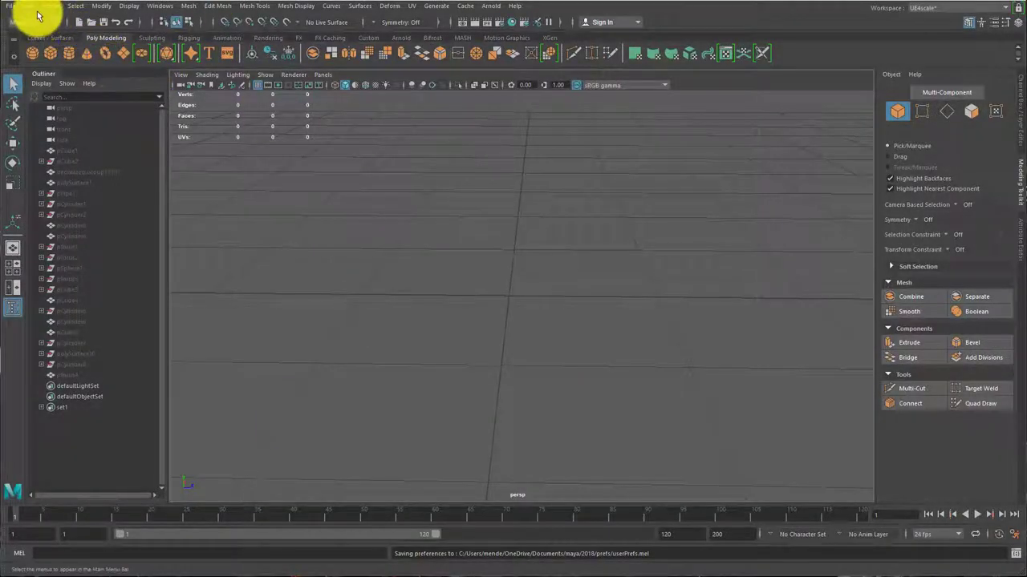
Step: Switch to Maya and import knockerzbrush.OBJ from the knocker project's data folder
{"action": "left_click", "coordinate": [12, 6]}
{"action": "left_click", "coordinate": [64, 124]}
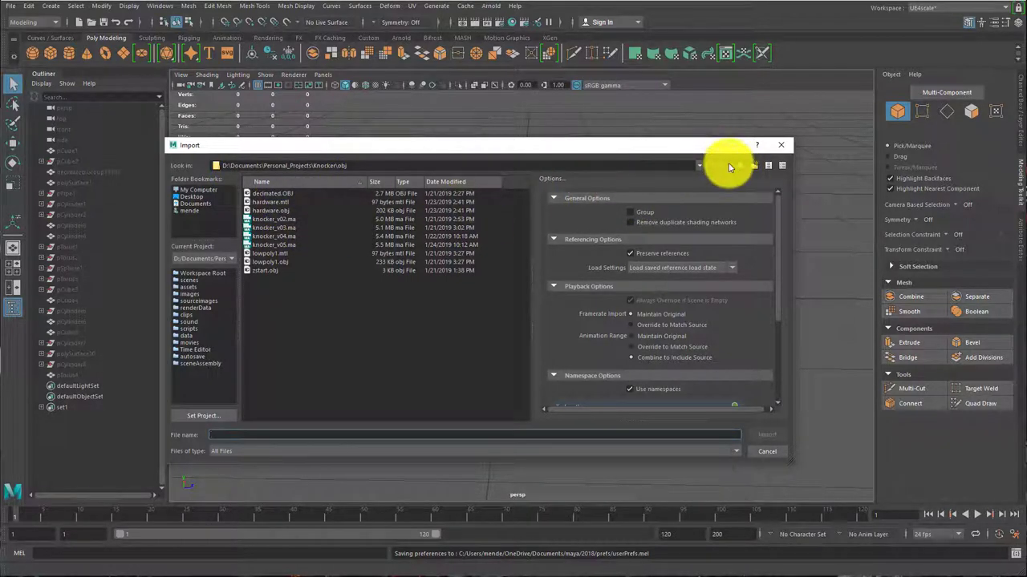
{"action": "left_click", "coordinate": [739, 166]}
{"action": "double_click", "coordinate": [301, 195]}
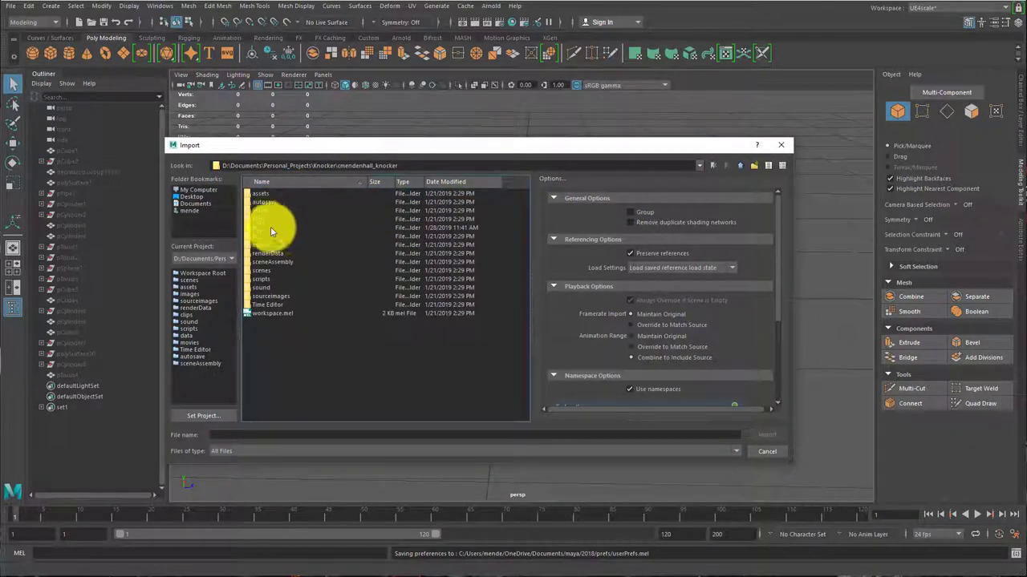
{"action": "double_click", "coordinate": [270, 230]}
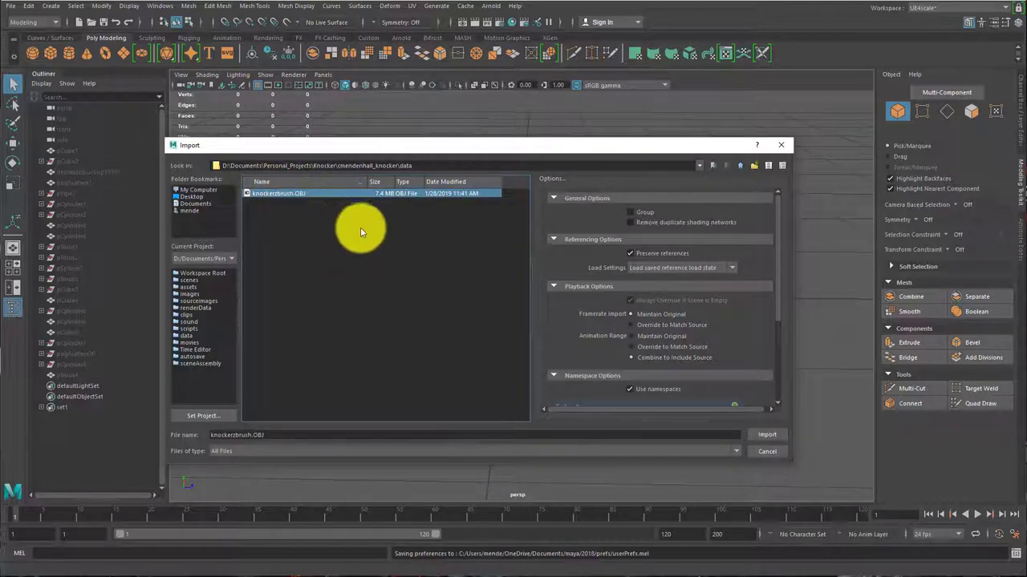
{"action": "left_click", "coordinate": [762, 435]}
{"action": "left_click", "coordinate": [551, 265]}
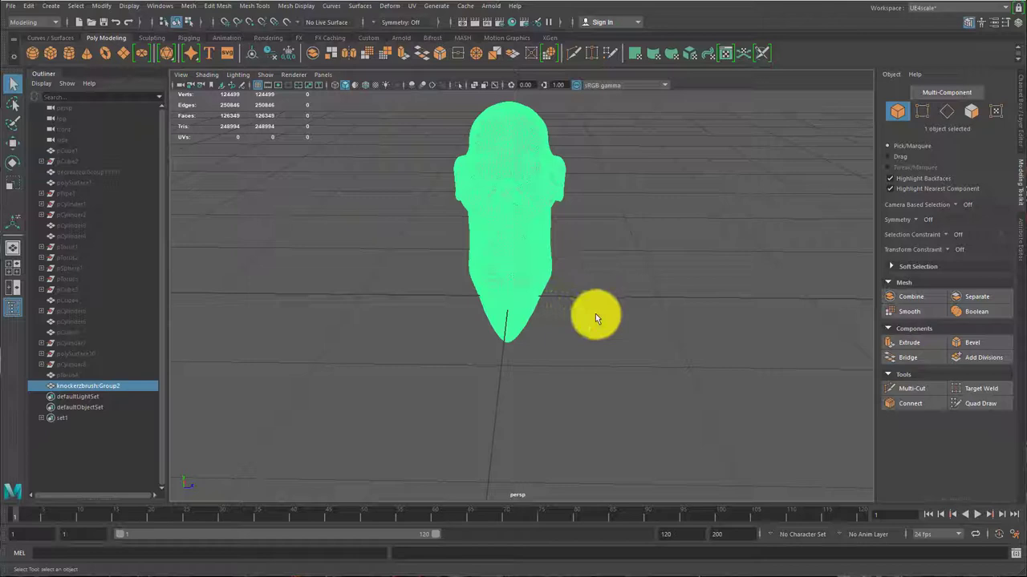
Step: Examine the imported knocker head from the front and from the side
{"action": "mouse_move", "coordinate": [595, 318]}
{"action": "left_mouse_down", "text": "alt"}
{"action": "mouse_move", "coordinate": [518, 298]}
{"action": "mouse_move", "coordinate": [750, 299]}
{"action": "mouse_move", "coordinate": [612, 287]}
{"action": "left_mouse_up", "text": "alt"}
{"action": "left_click", "coordinate": [619, 295]}
{"action": "middle_click_drag", "start_coordinate": [619, 295], "coordinate": [575, 244], "text": "alt"}
{"action": "right_click_drag", "start_coordinate": [433, 234], "coordinate": [610, 270], "text": "alt"}
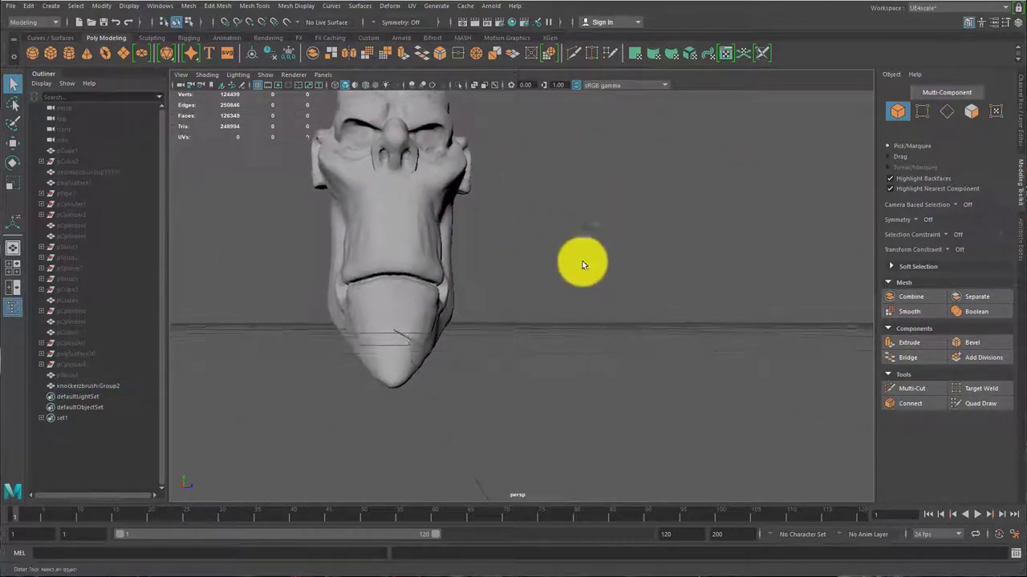
{"action": "middle_click_drag", "start_coordinate": [549, 200], "coordinate": [674, 257], "text": "alt"}
{"action": "left_click_drag", "start_coordinate": [674, 256], "coordinate": [649, 261], "text": "alt"}
{"action": "middle_click_drag", "start_coordinate": [638, 268], "coordinate": [604, 346], "text": "alt"}
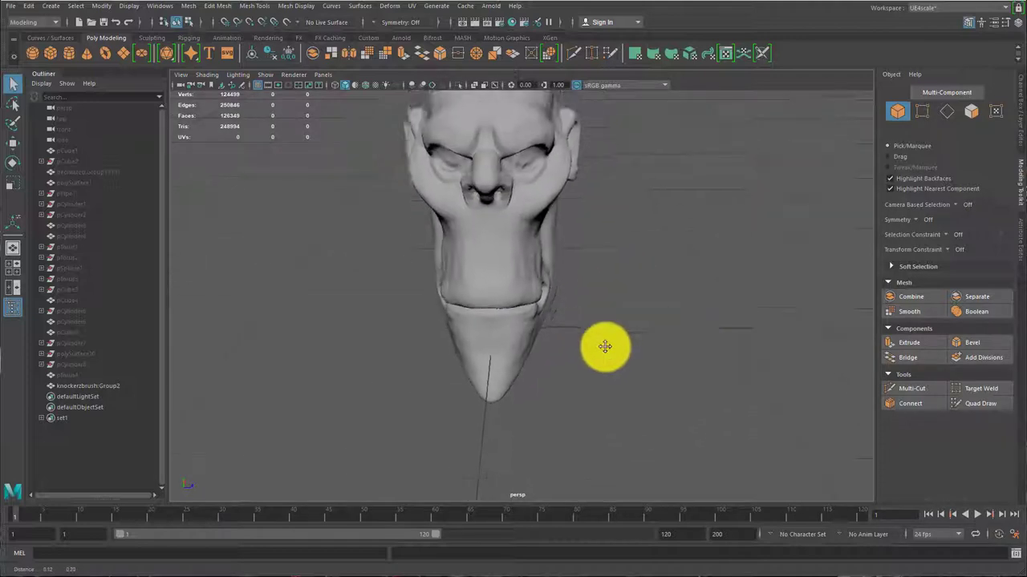
{"action": "left_click_drag", "start_coordinate": [605, 347], "coordinate": [603, 280], "text": "alt"}
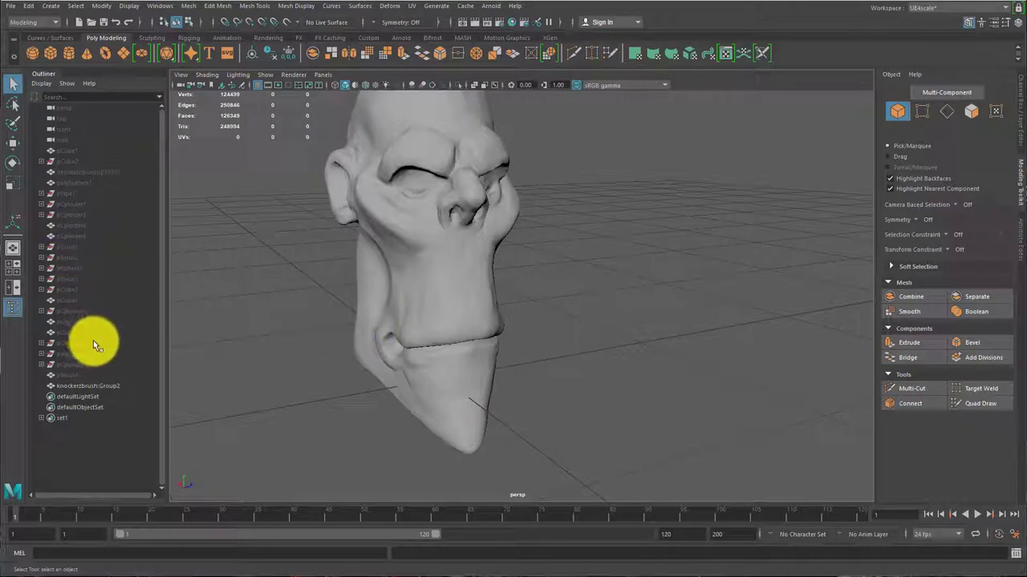
Step: Unhide all the hidden scene objects from pCube1 through pTorus4 and frame them
{"action": "left_click", "coordinate": [72, 368]}
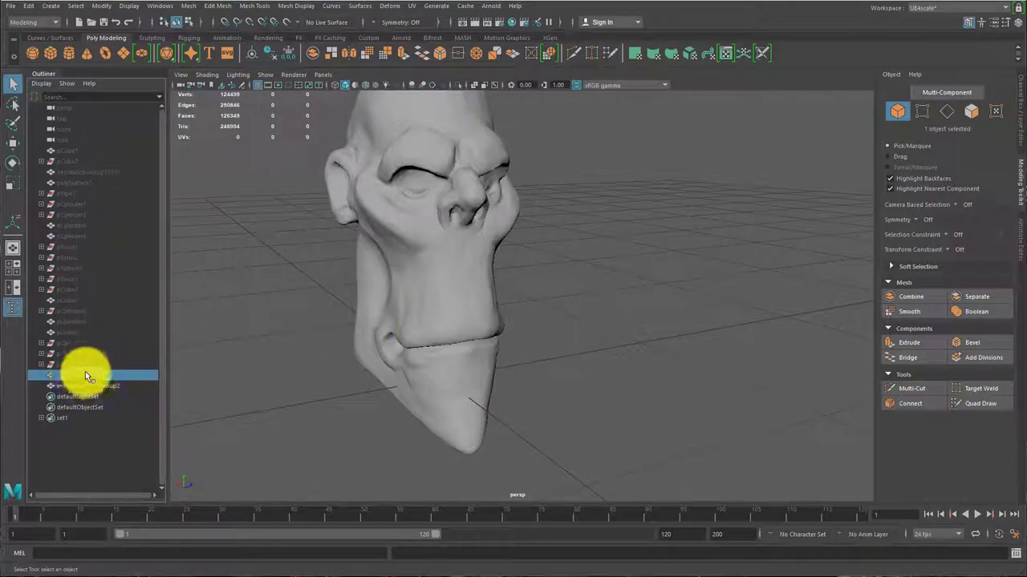
{"action": "left_click", "coordinate": [67, 152]}
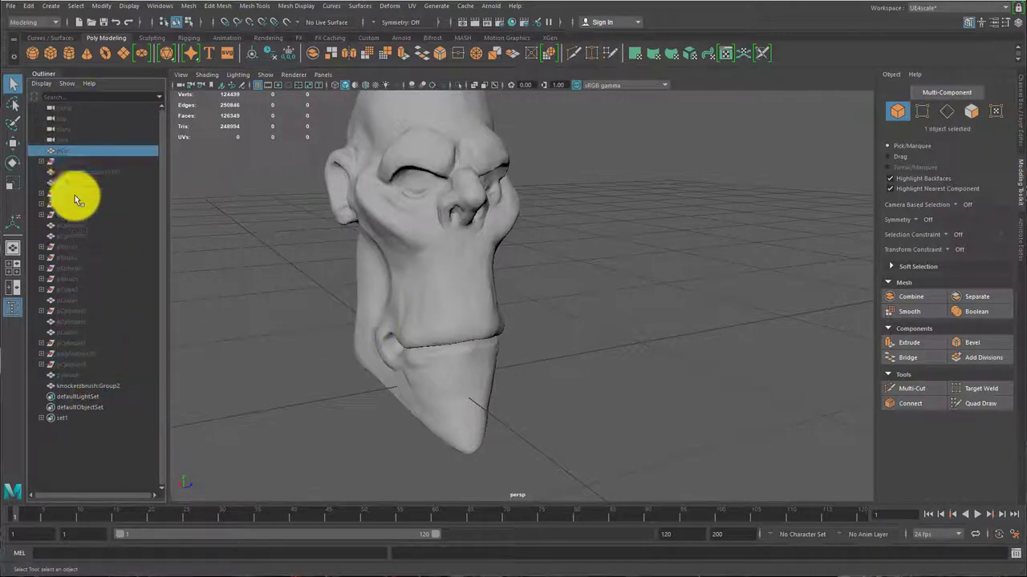
{"action": "left_click", "coordinate": [73, 373], "text": "shift"}
{"action": "key", "text": "shift+h"}
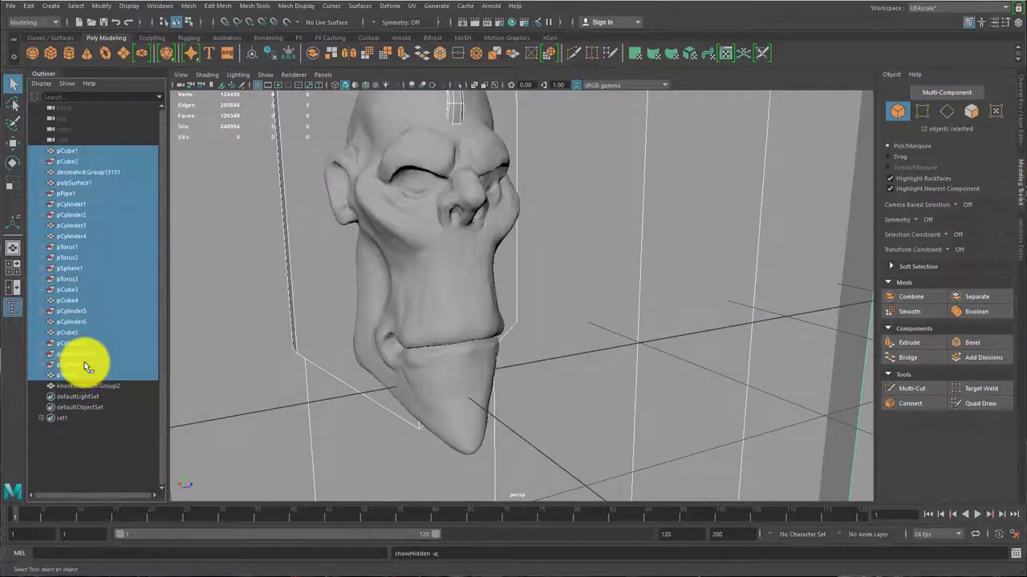
{"action": "key", "text": "f"}
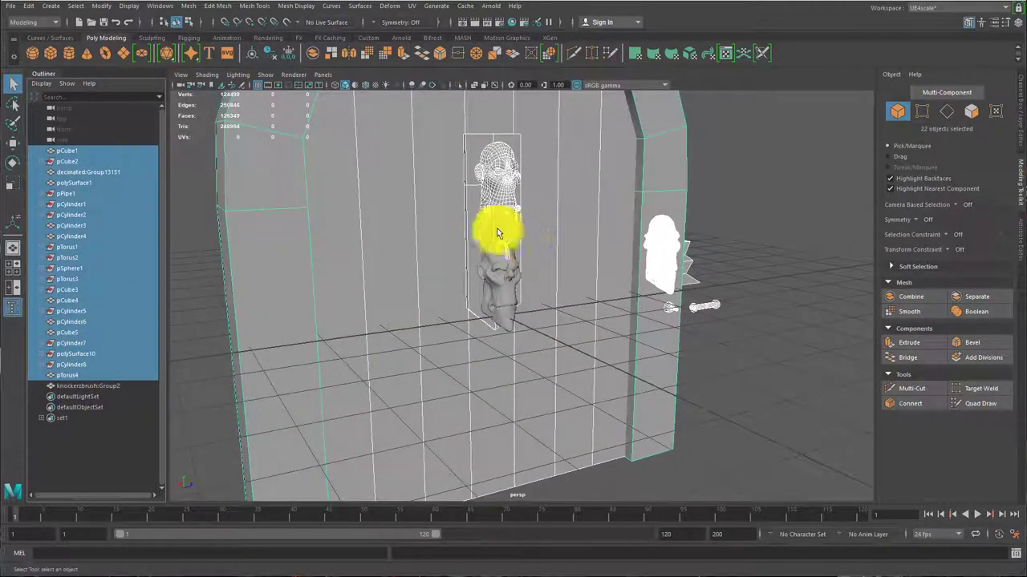
Step: Move the knocker hardware pCylinder6 down to a Y of about -0.29, aligning its ring ends with the imported head's mouth corners
{"action": "scroll", "coordinate": [495, 231], "scroll_direction": "up", "scroll_amount": 3}
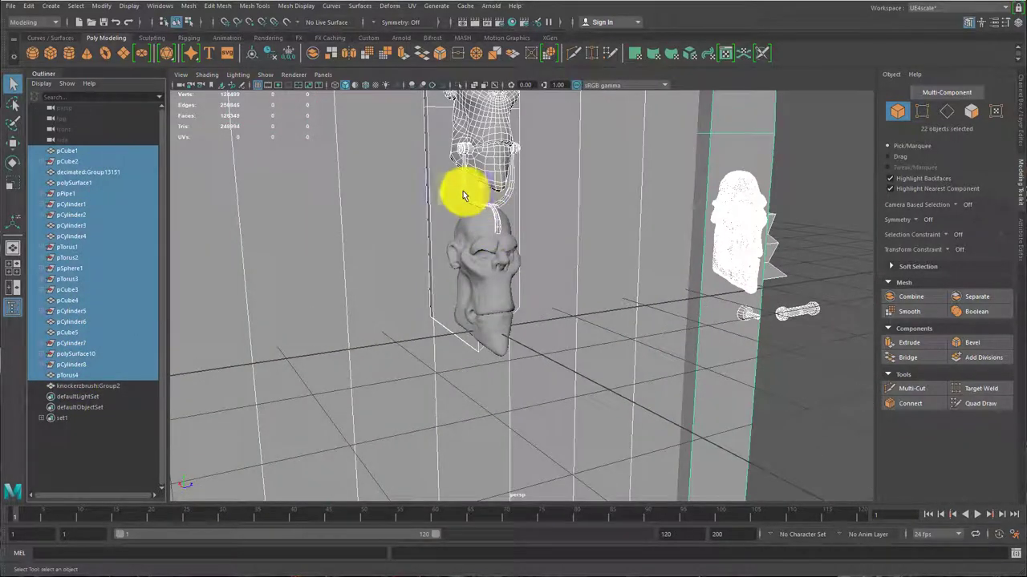
{"action": "left_click", "coordinate": [474, 212]}
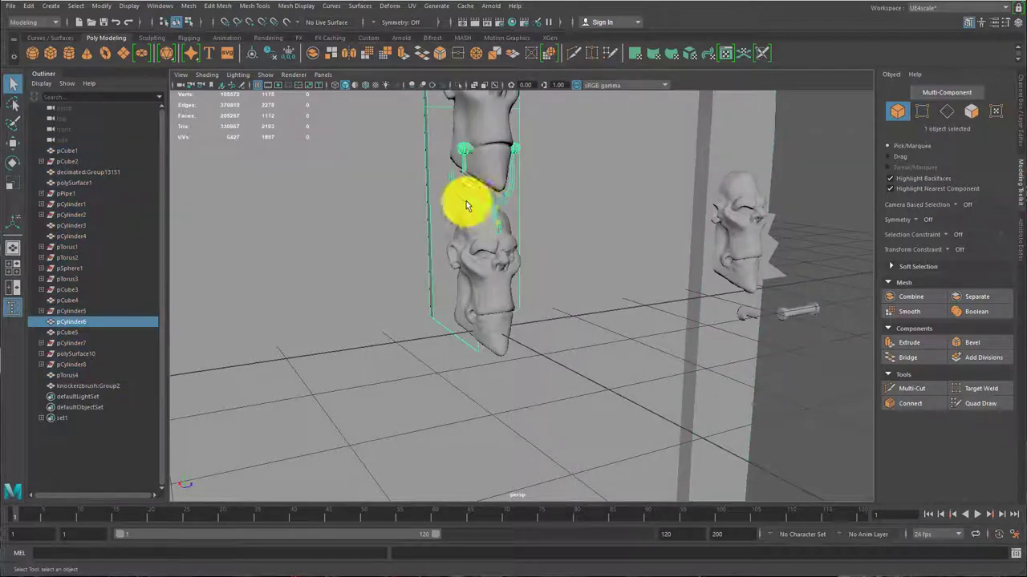
{"action": "key", "text": "w"}
{"action": "left_click_drag", "start_coordinate": [504, 163], "coordinate": [505, 292]}
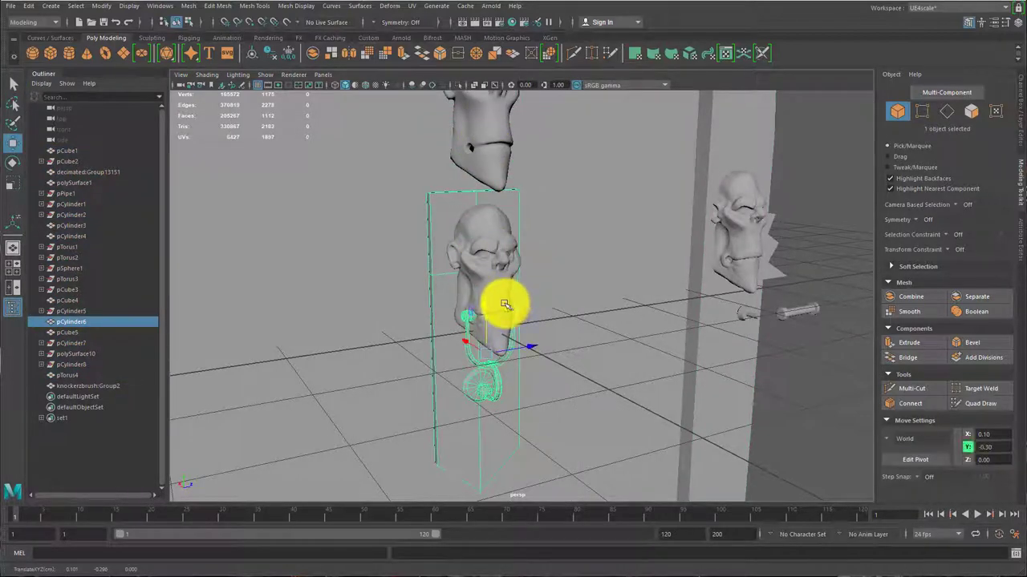
{"action": "key", "text": "f"}
{"action": "left_click_drag", "start_coordinate": [660, 299], "coordinate": [658, 258], "text": "alt"}
{"action": "scroll", "coordinate": [604, 283], "scroll_direction": "up", "scroll_amount": 6}
{"action": "left_click_drag", "start_coordinate": [473, 284], "coordinate": [471, 278]}
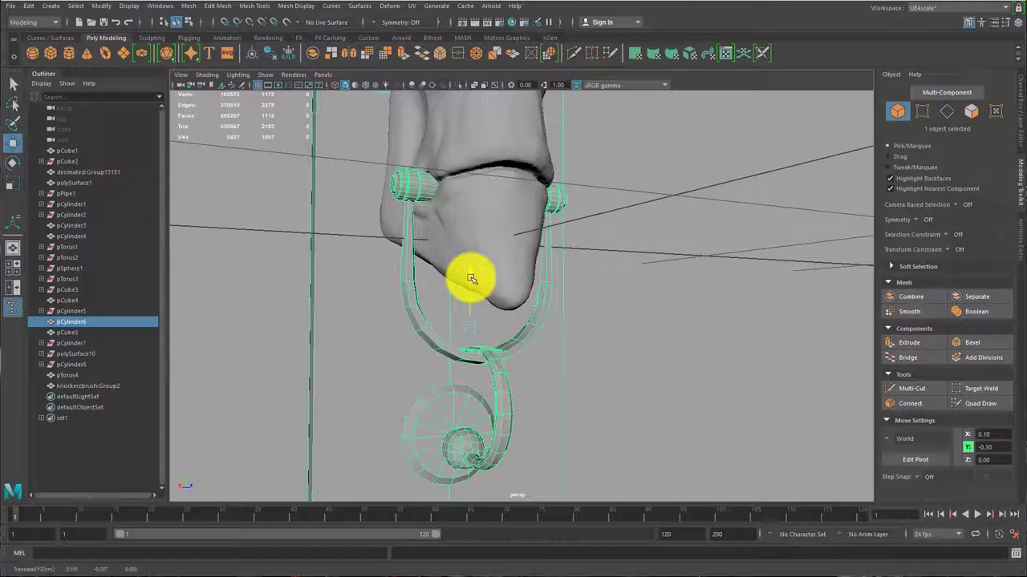
Step: Check the hardware's fit against the imported head from several angles
{"action": "left_click_drag", "start_coordinate": [623, 247], "coordinate": [661, 270], "text": "alt"}
{"action": "left_click", "coordinate": [654, 246]}
{"action": "scroll", "coordinate": [637, 256], "scroll_direction": "down", "scroll_amount": 5}
{"action": "scroll", "coordinate": [632, 258], "scroll_direction": "up", "scroll_amount": 6}
{"action": "left_click", "coordinate": [514, 234]}
{"action": "right_click_drag", "start_coordinate": [661, 270], "coordinate": [540, 234], "text": "alt"}
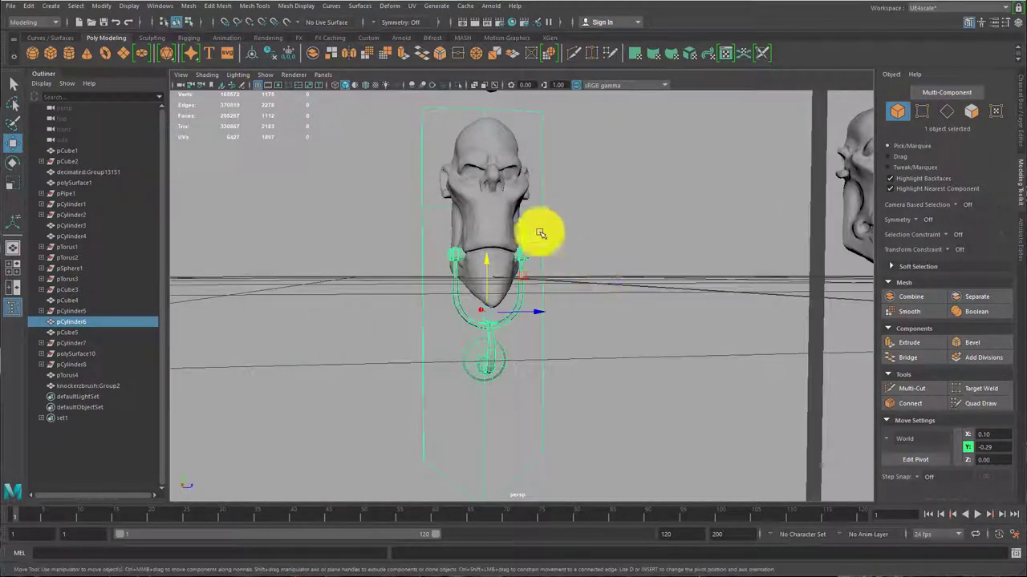
{"action": "left_click_drag", "start_coordinate": [553, 229], "coordinate": [508, 270], "text": "alt"}
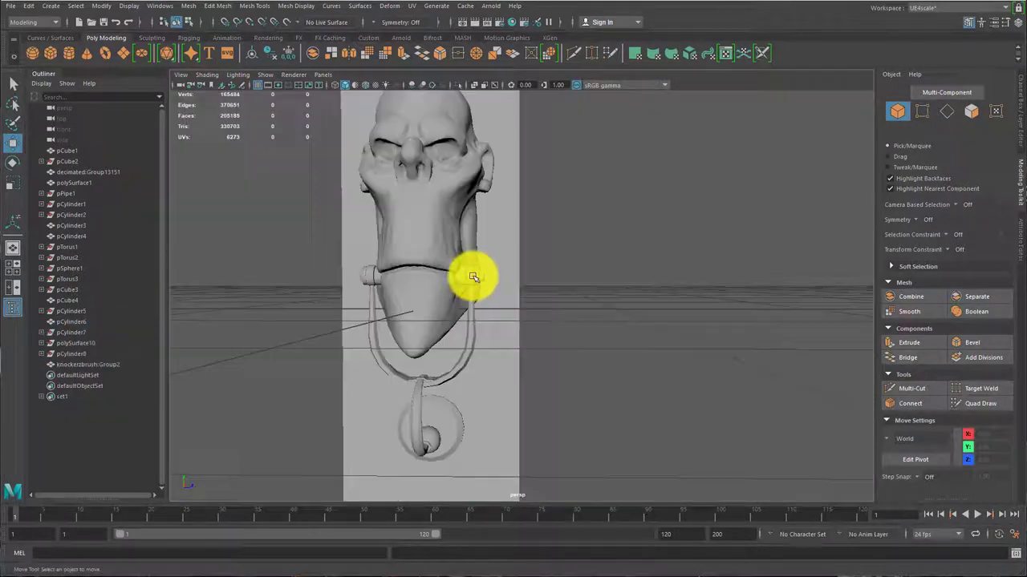
Step: Delete the large door mesh behind the knocker, keeping the head, the hardware and its narrow back plate
{"action": "left_click", "coordinate": [474, 277]}
{"action": "left_click_drag", "start_coordinate": [546, 309], "coordinate": [495, 229], "text": "alt"}
Step: Export only the selected hardware pCylinder6 as an OBJ file named kncokerhardware into the project's data folder
{"action": "left_click", "coordinate": [187, 6]}
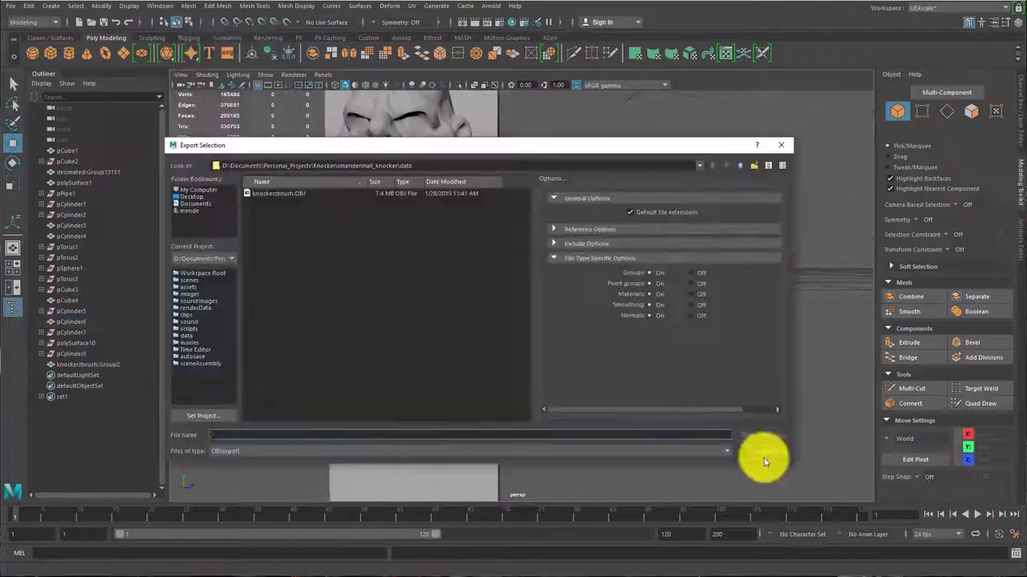
{"action": "left_click", "coordinate": [763, 458]}
{"action": "left_click", "coordinate": [11, 5]}
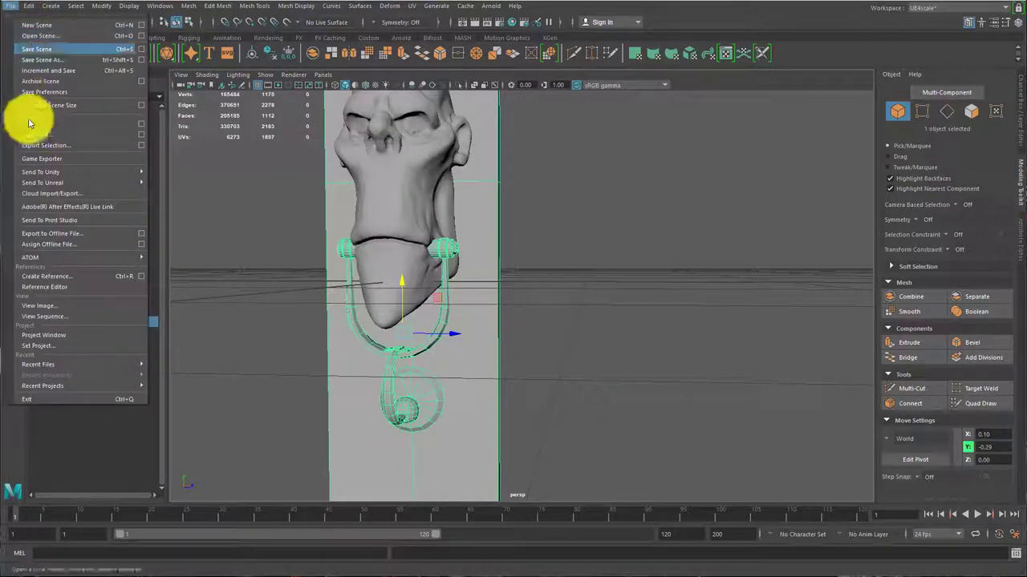
{"action": "left_click", "coordinate": [52, 147]}
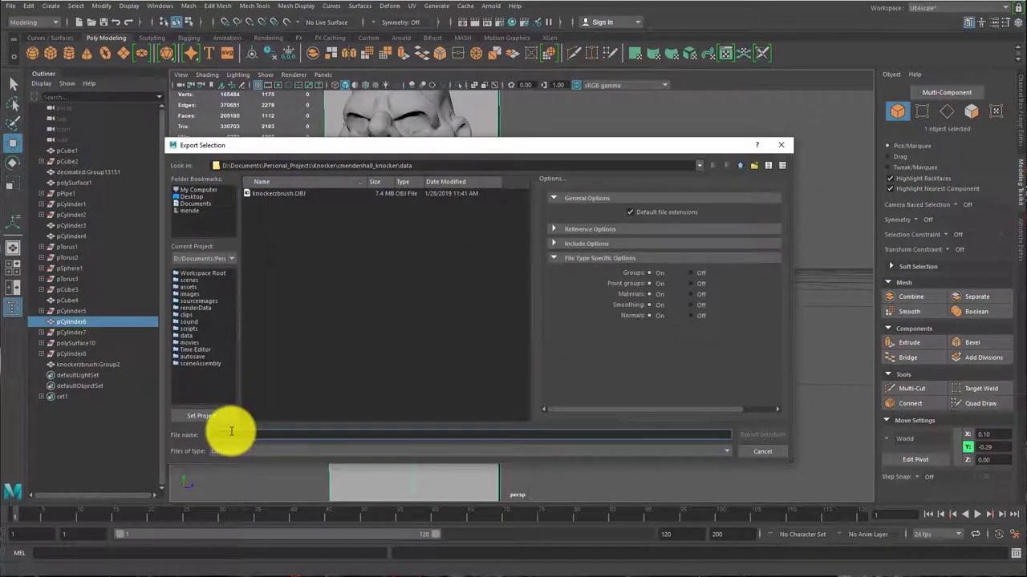
{"action": "type", "text": "k"}
{"action": "type", "text": "nob"}
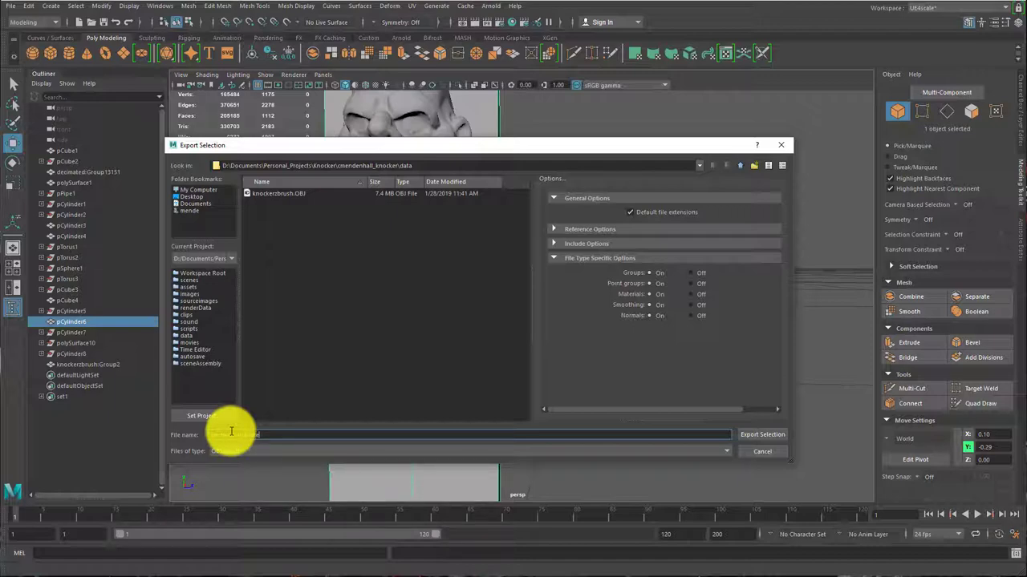
{"action": "left_click", "coordinate": [226, 450]}
{"action": "left_click", "coordinate": [225, 450]}
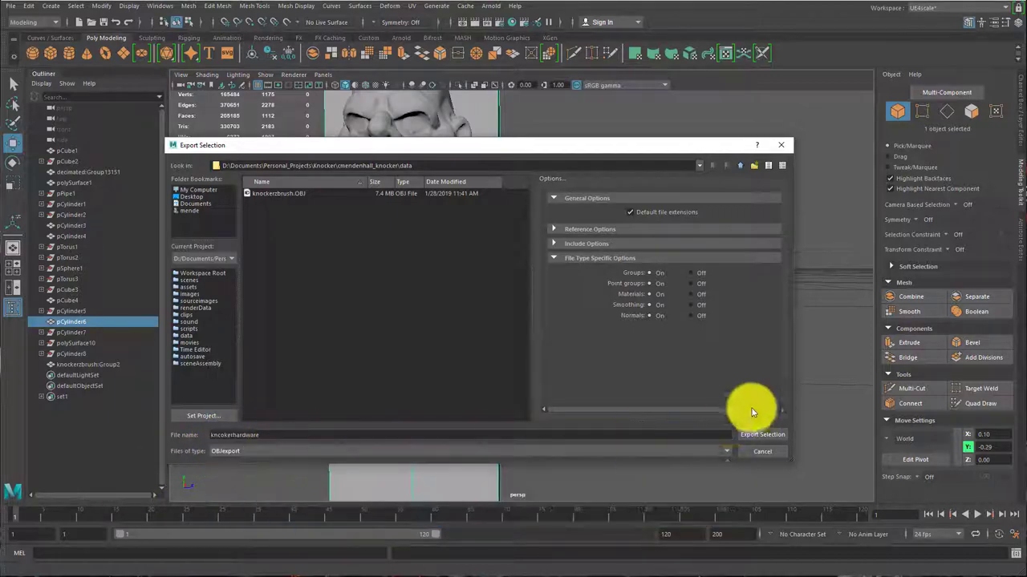
{"action": "left_click", "coordinate": [762, 437]}
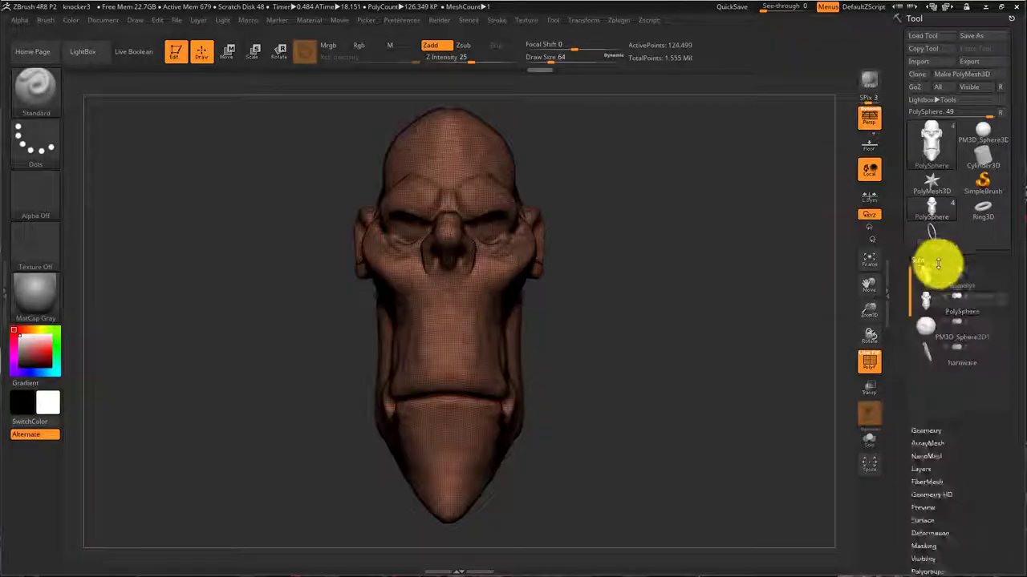
Step: Switch to ZBrush, append a PM3D_Sphere3D placeholder subtool to the knocker head tool, and make the new sphere active
{"action": "left_click", "coordinate": [937, 261]}
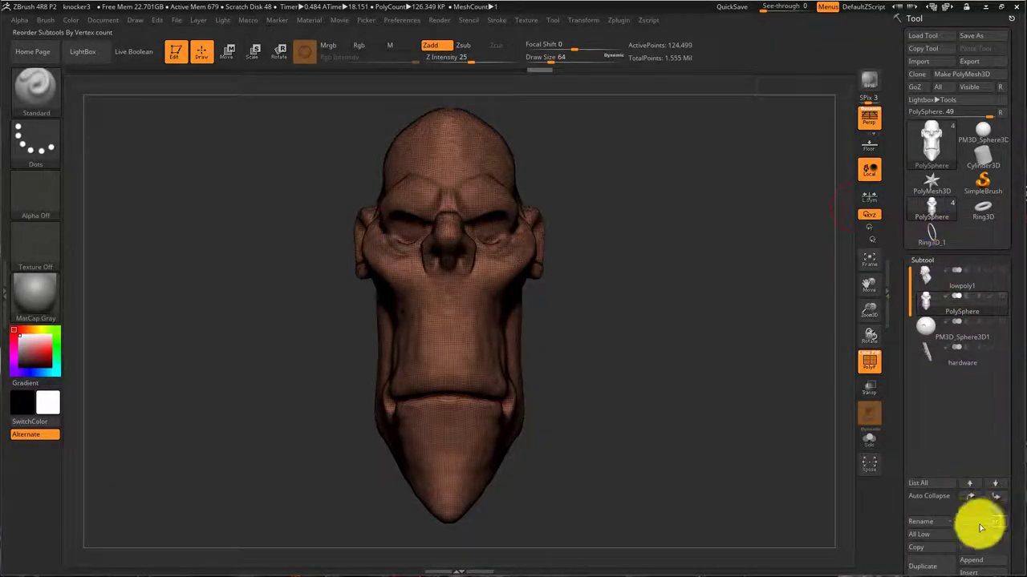
{"action": "left_click_drag", "start_coordinate": [934, 259], "coordinate": [930, 80]}
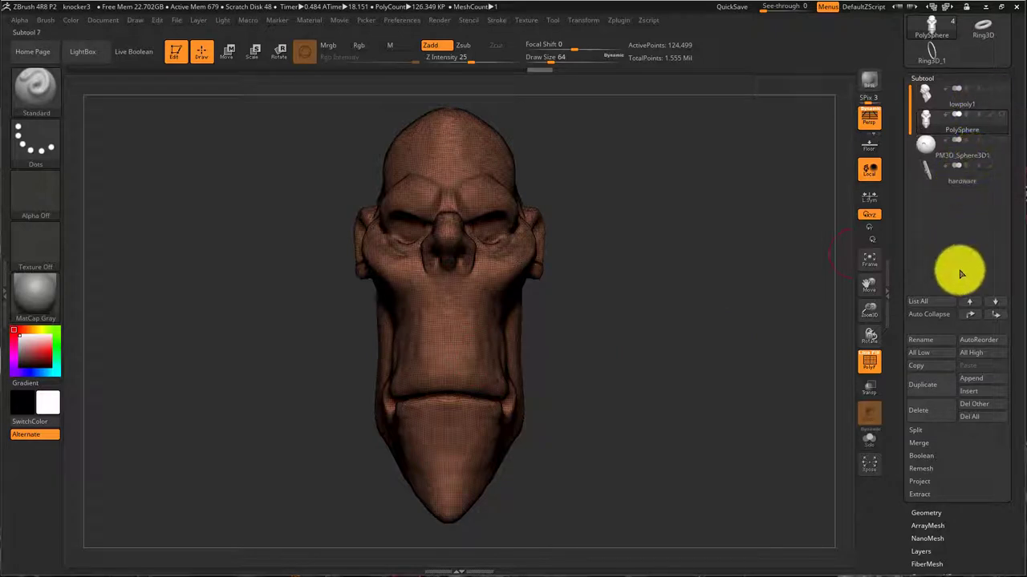
{"action": "left_click", "coordinate": [980, 381]}
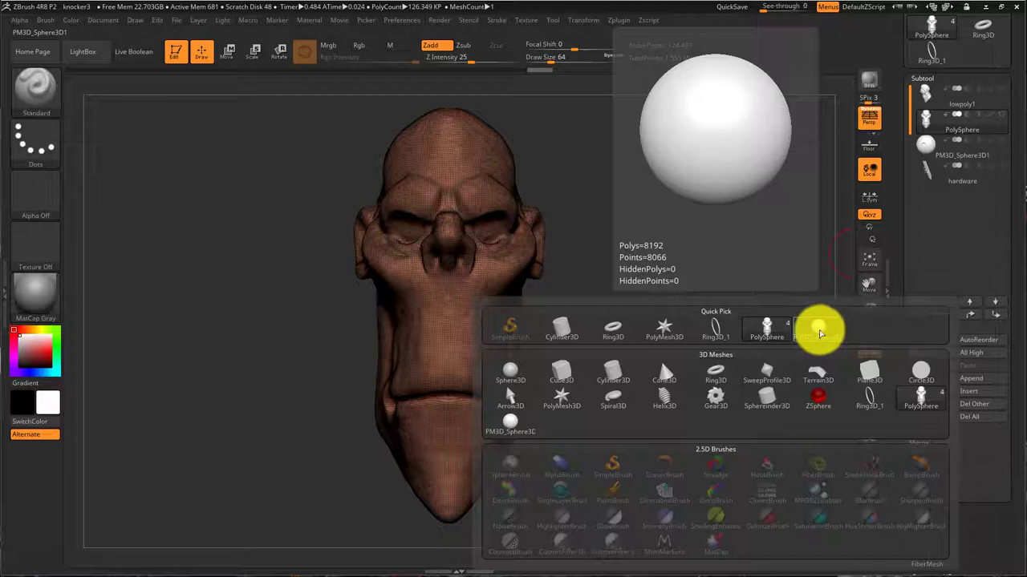
{"action": "left_click", "coordinate": [819, 329]}
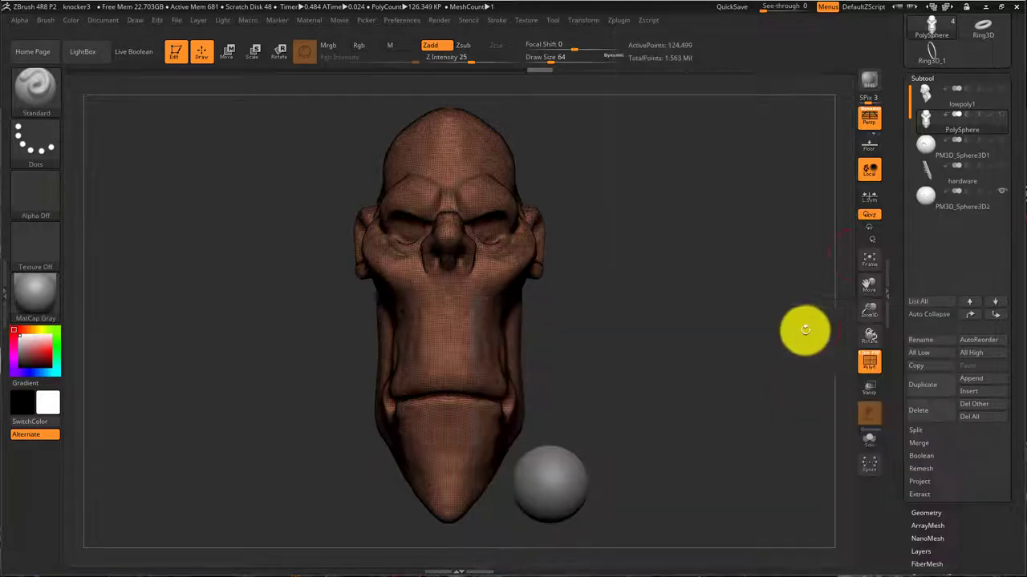
{"action": "left_click", "coordinate": [970, 209]}
{"action": "mouse_move", "coordinate": [966, 210]}
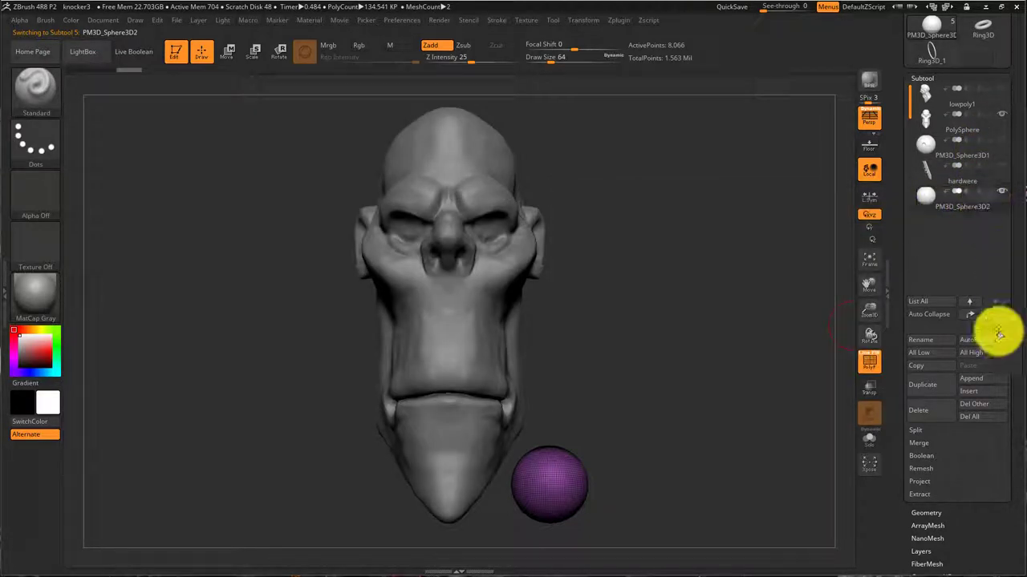
Step: Replace the placeholder sphere by importing the kncokerhardware OBJ with its nonstandard polygons split into quads and triangles, and check its fit on the head
{"action": "left_click_drag", "start_coordinate": [969, 105], "coordinate": [969, 127]}
{"action": "scroll", "coordinate": [969, 127], "scroll_direction": "up", "scroll_amount": 4}
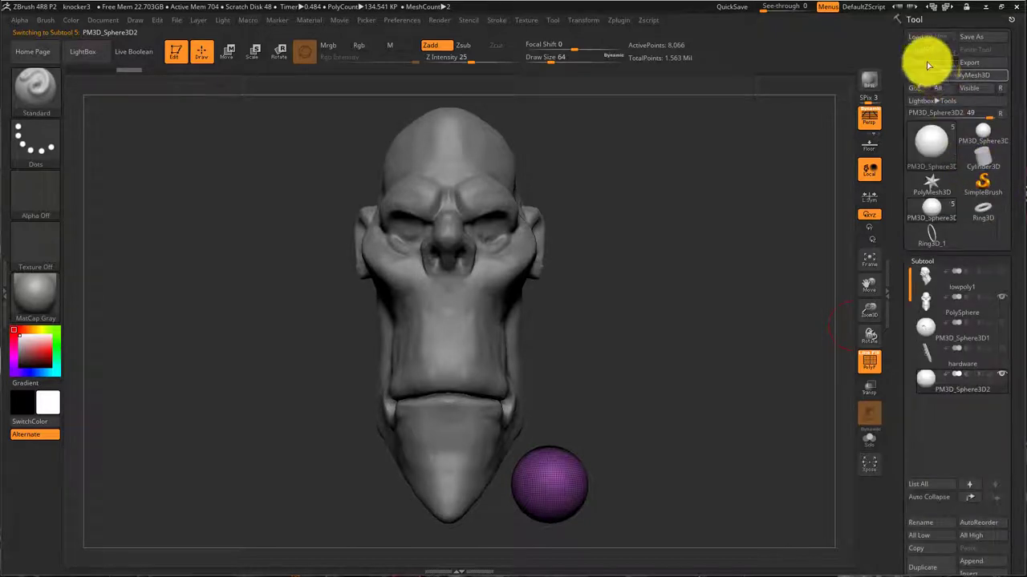
{"action": "left_click", "coordinate": [918, 61]}
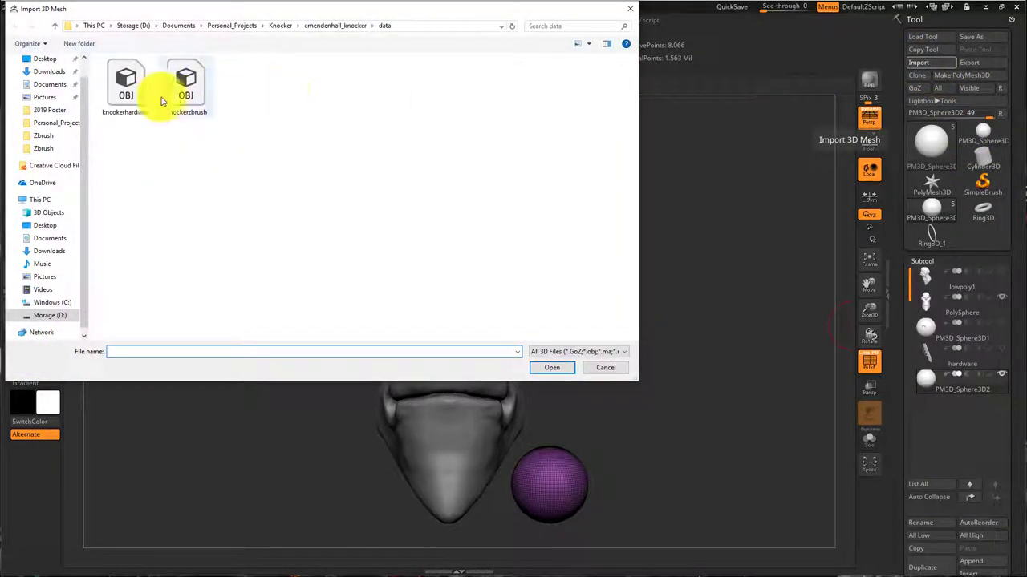
{"action": "left_click", "coordinate": [126, 85]}
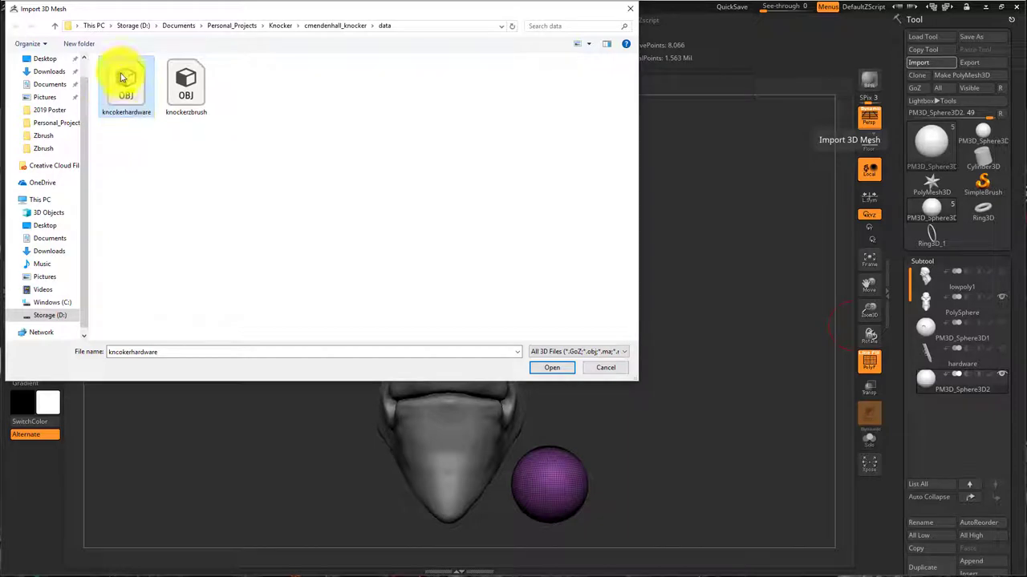
{"action": "left_click", "coordinate": [552, 366]}
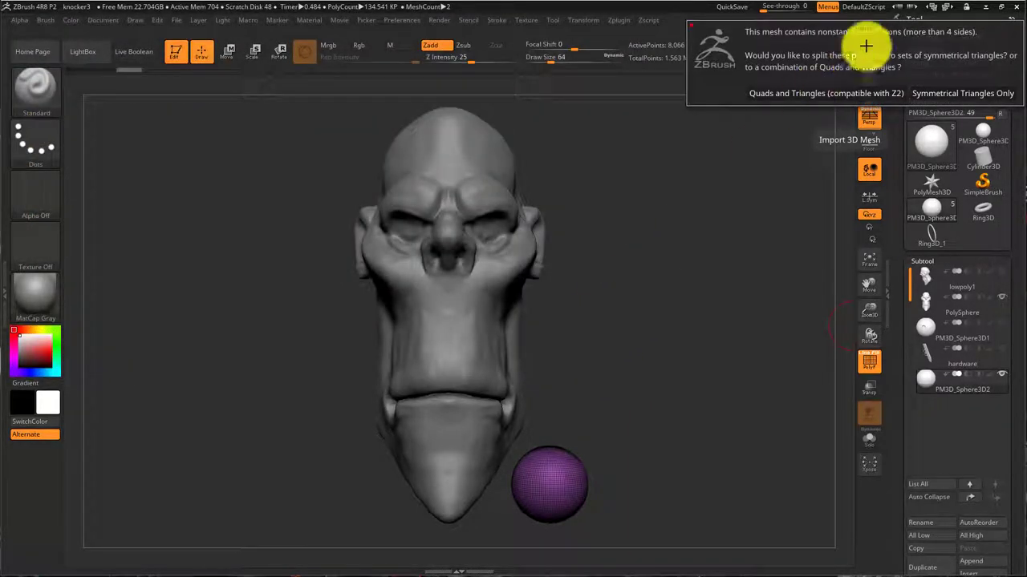
{"action": "left_click", "coordinate": [806, 94]}
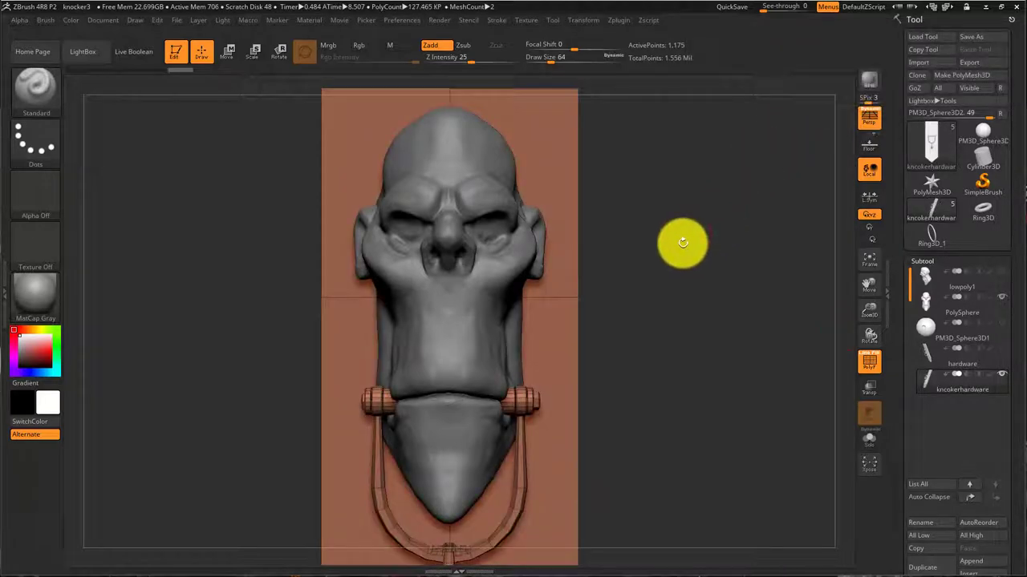
{"action": "left_click_drag", "start_coordinate": [742, 376], "coordinate": [710, 328]}
{"action": "left_click_drag", "start_coordinate": [665, 304], "coordinate": [627, 279]}
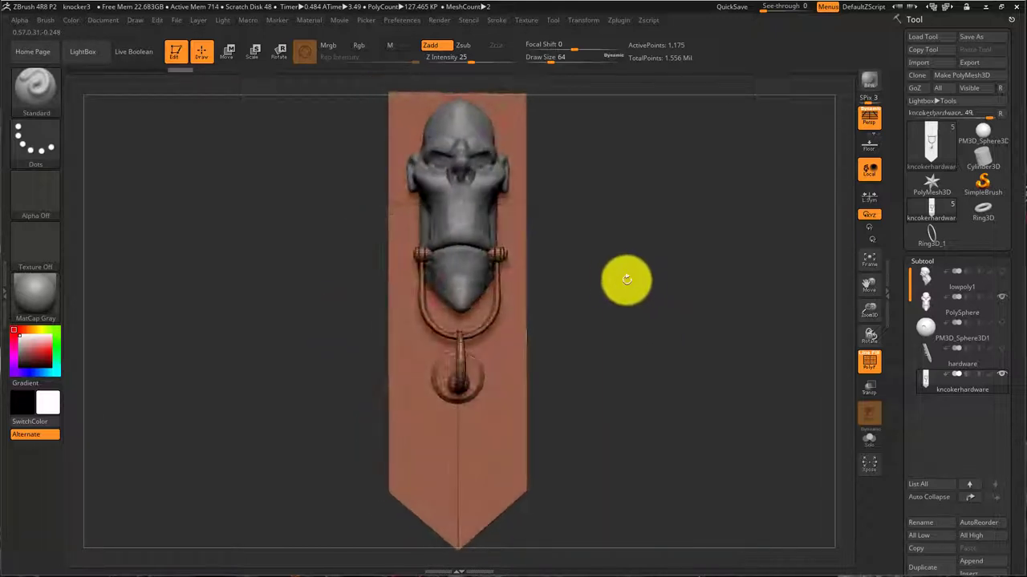